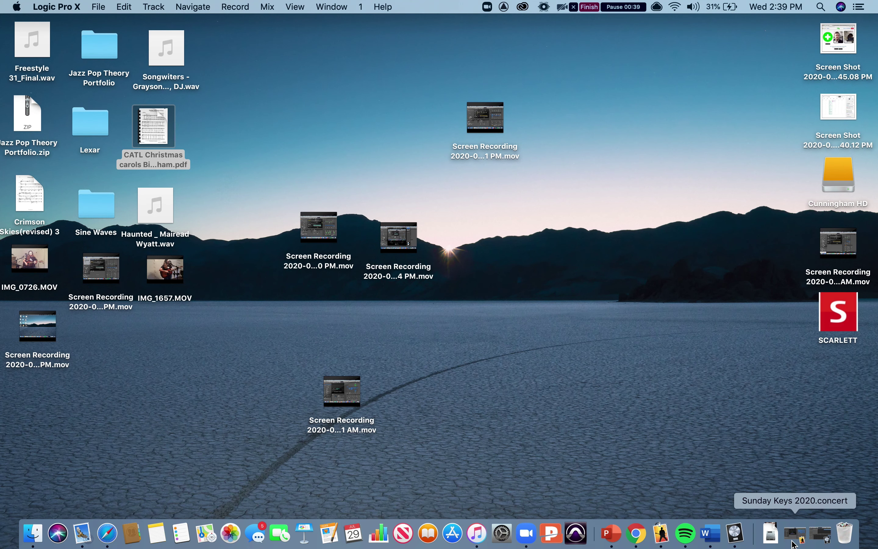
- Switch to the Sunday Keys 2020 concert in MainStage, enlarge its window and add a new patch after Piano and Worshipful Pad
click(794, 537)
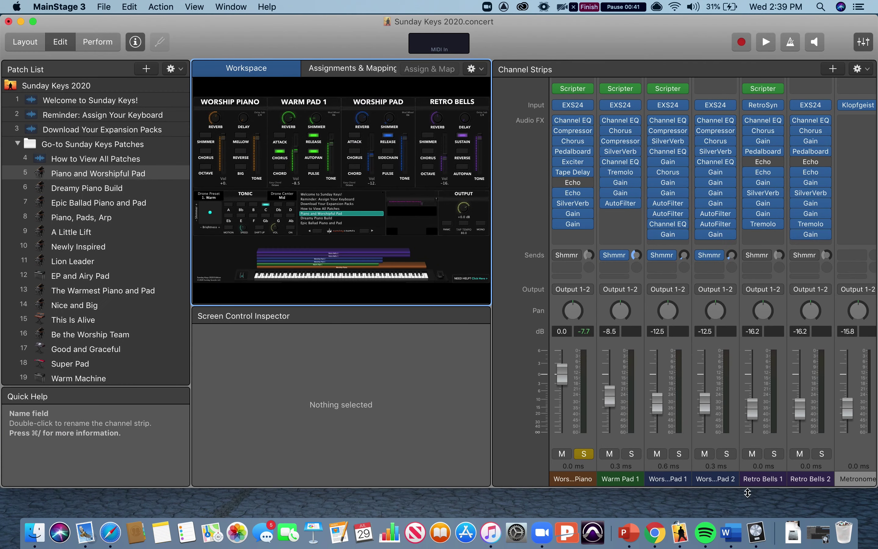
drag(755, 488, 757, 516)
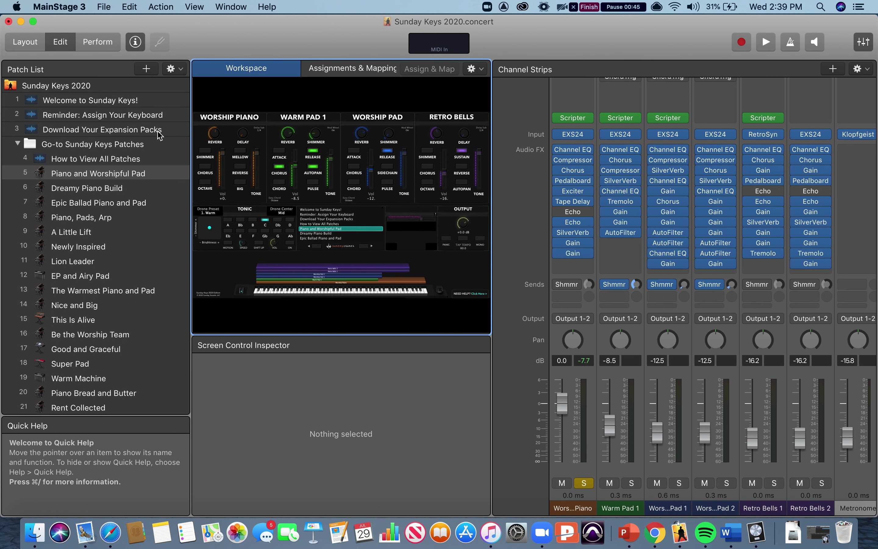
click(146, 69)
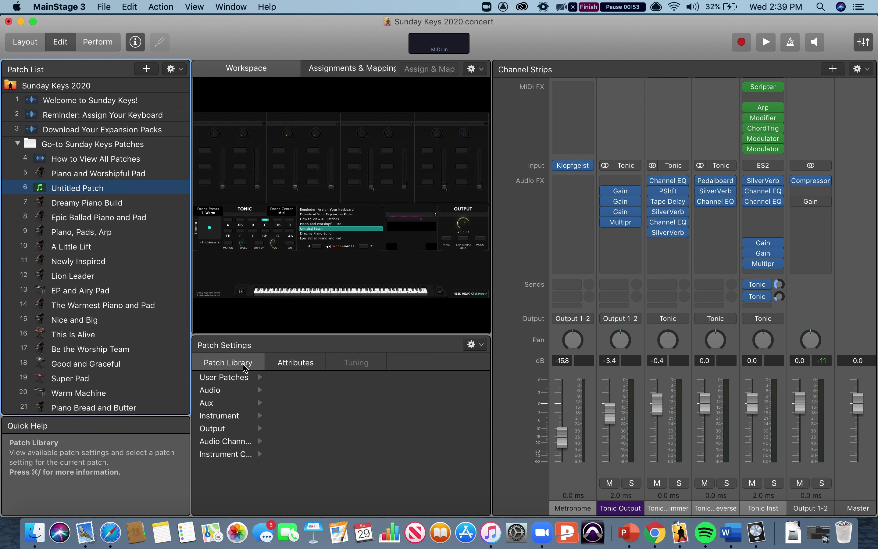
- Open the Section 1 piano sounds among the user patches and look through the All Pianos list
click(245, 379)
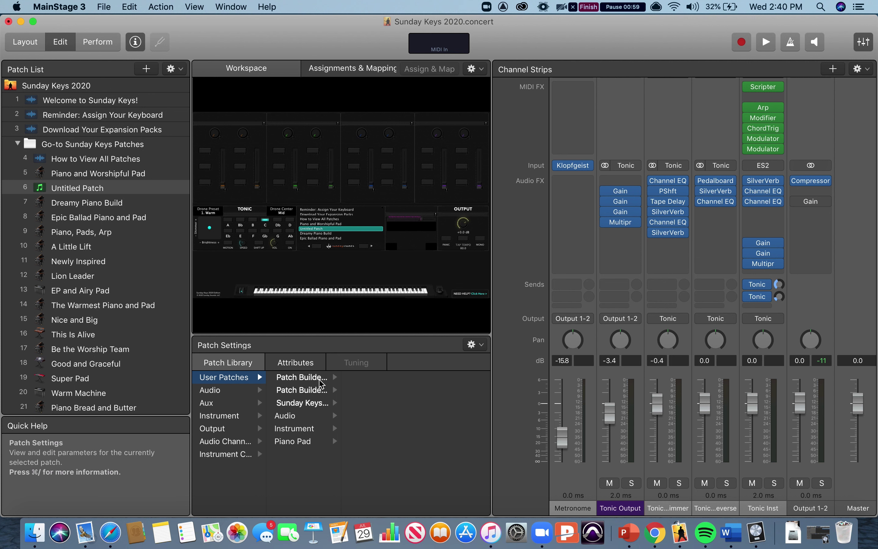
click(328, 384)
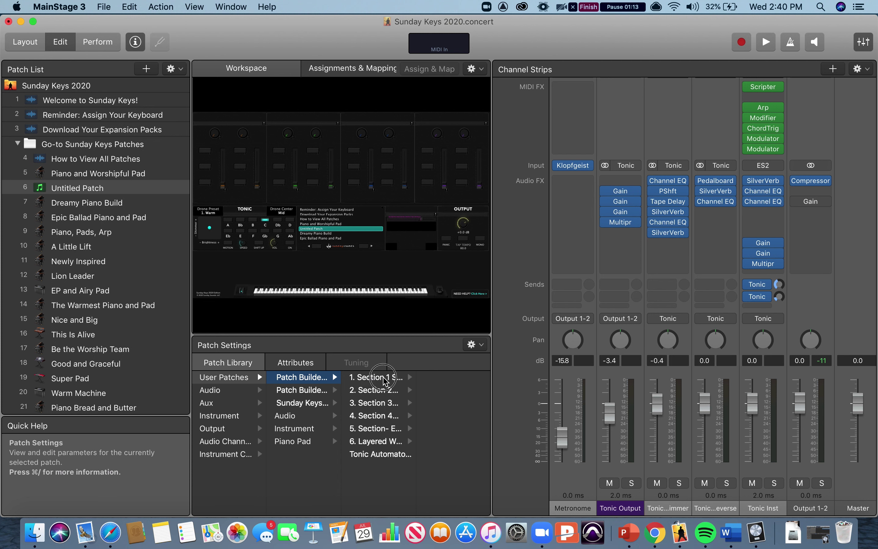
click(383, 378)
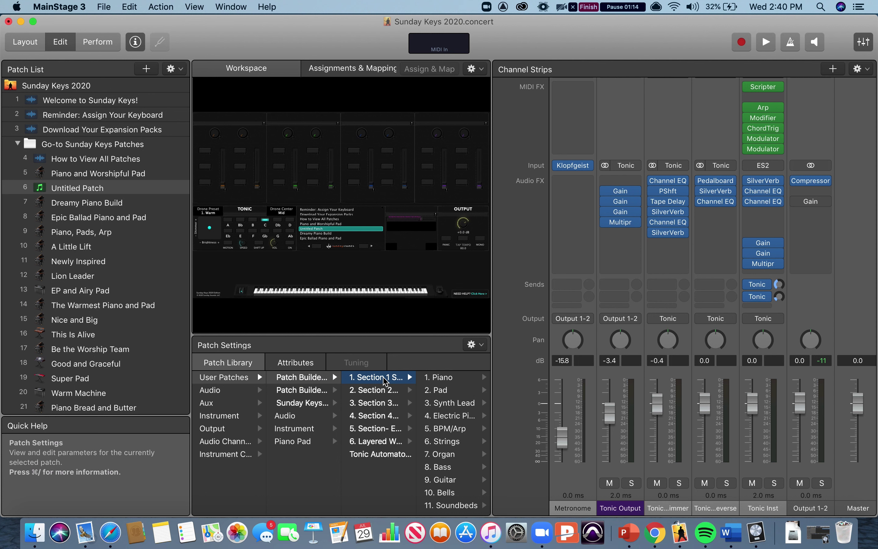
click(469, 378)
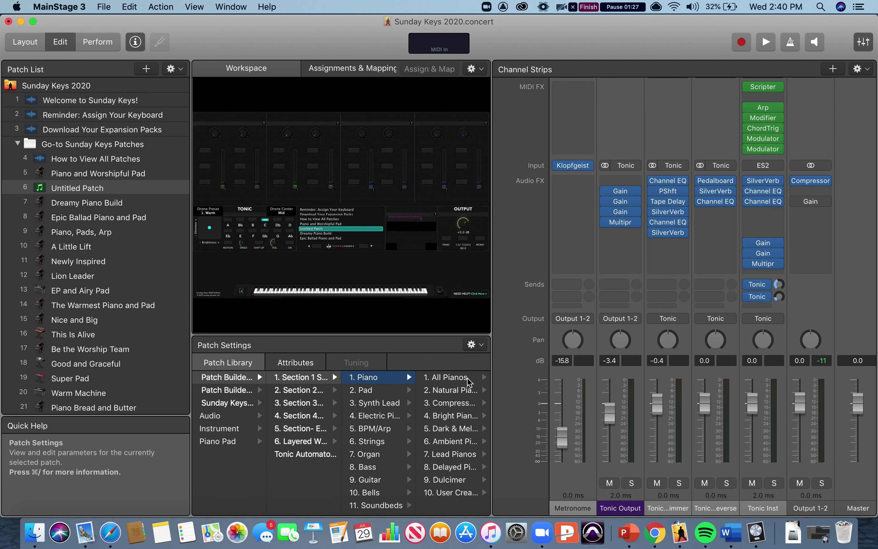
click(470, 378)
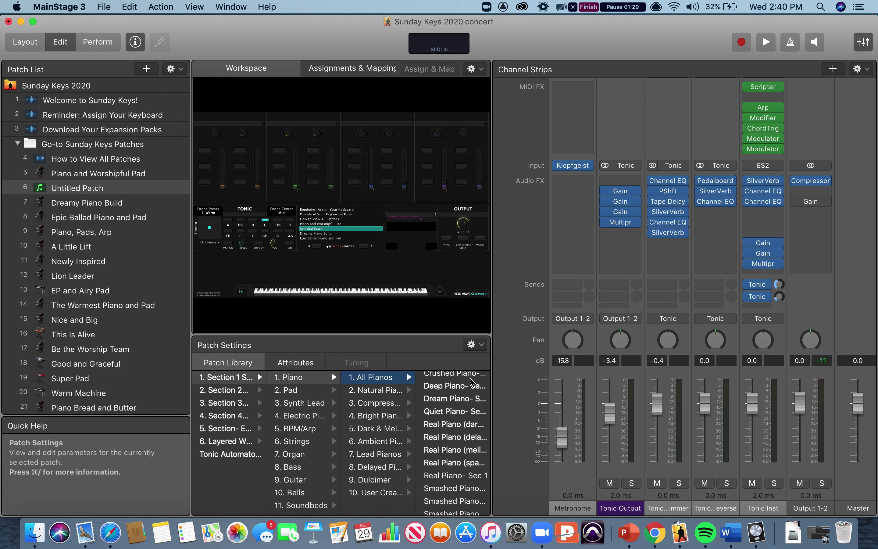
scroll(460, 458, down, 5)
scroll(460, 458, down, 5)
scroll(460, 457, up, 4)
scroll(459, 456, up, 10)
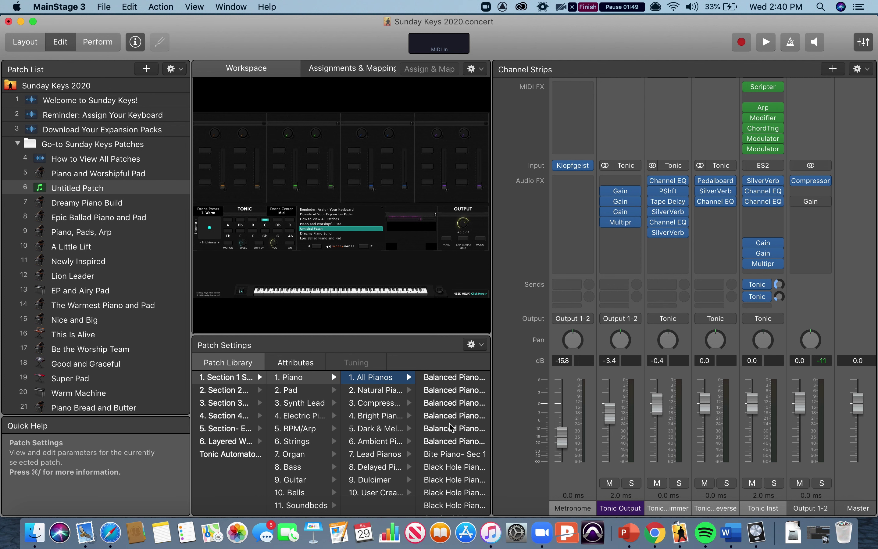
- Try Balanced Piano and Bite Piano from the Section 1 compressed pianos in the new patch, and load Smashed Piano
click(380, 403)
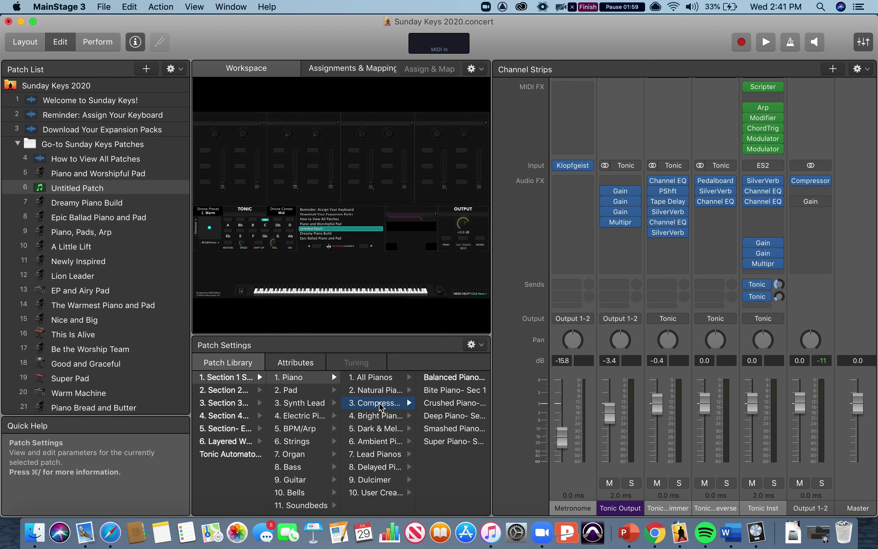
click(462, 379)
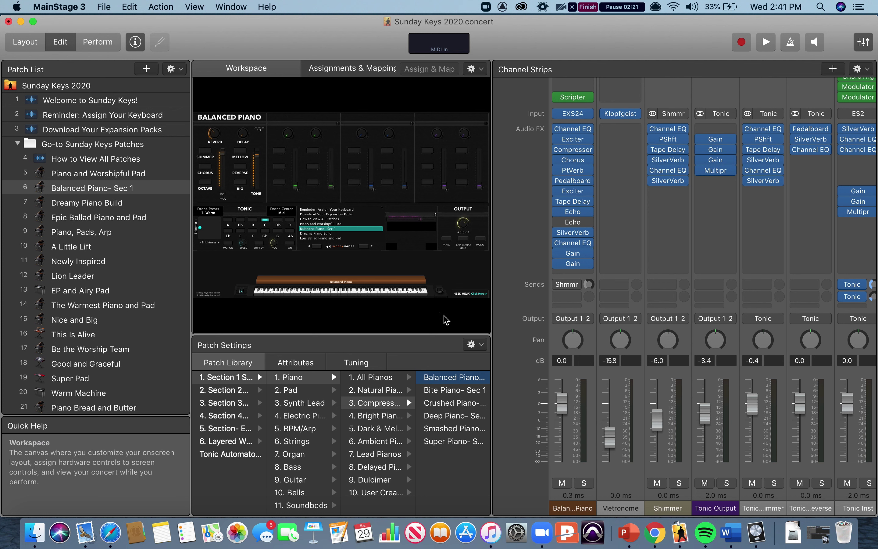
key(Down)
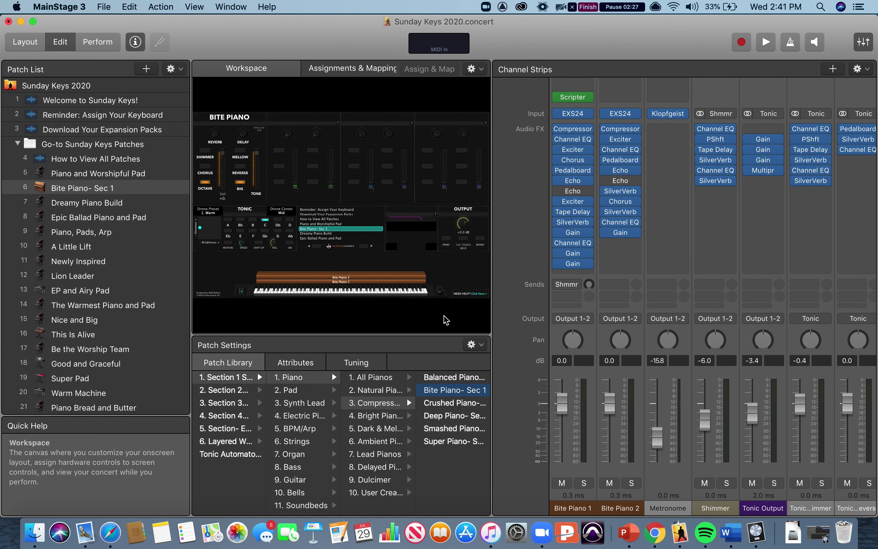
click(453, 429)
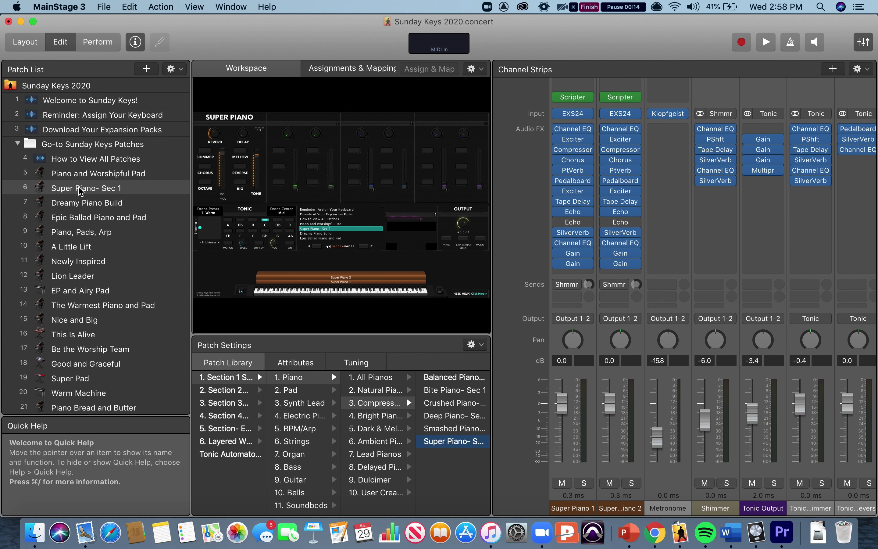
- Add another patch after the piano patch and open the Section 2 pad categories among the user patches
click(147, 69)
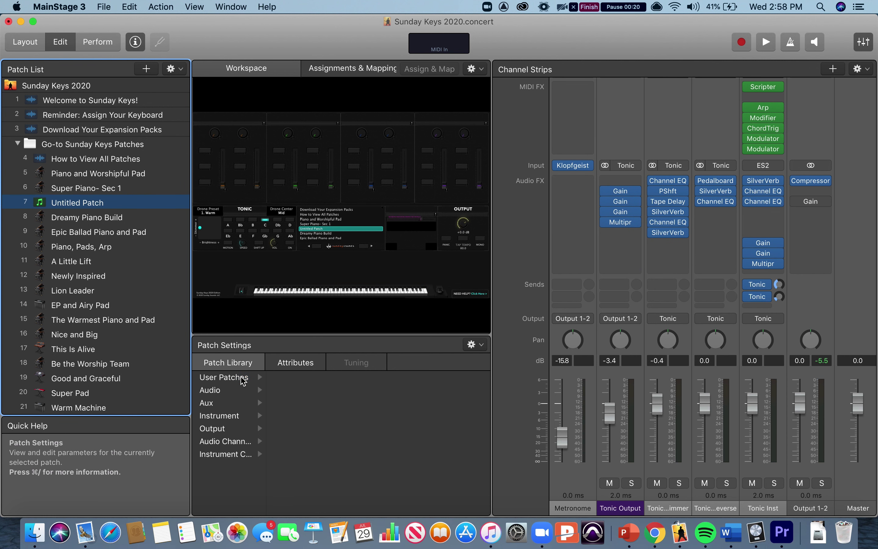
click(255, 377)
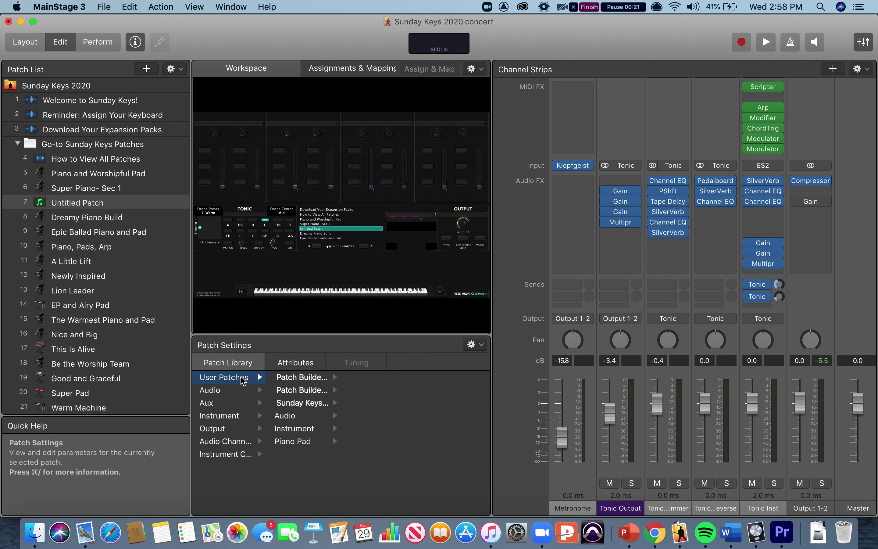
click(307, 379)
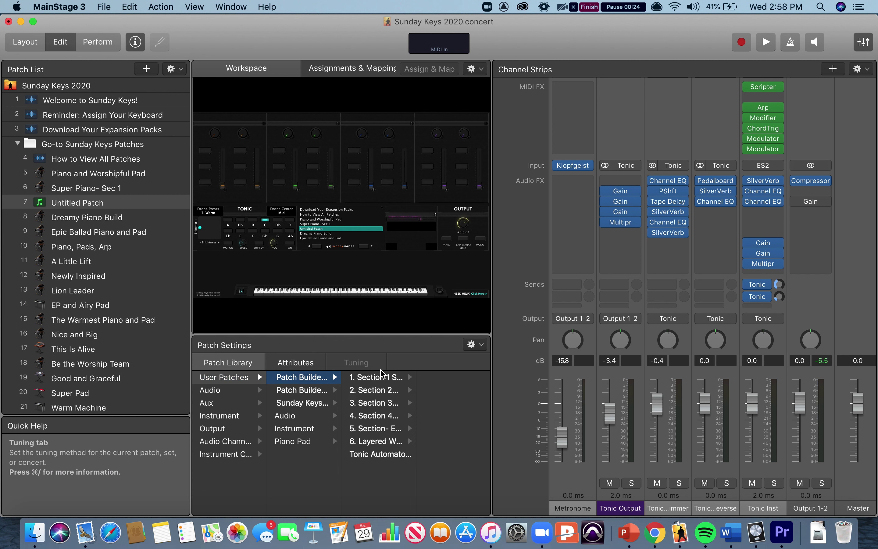
click(396, 394)
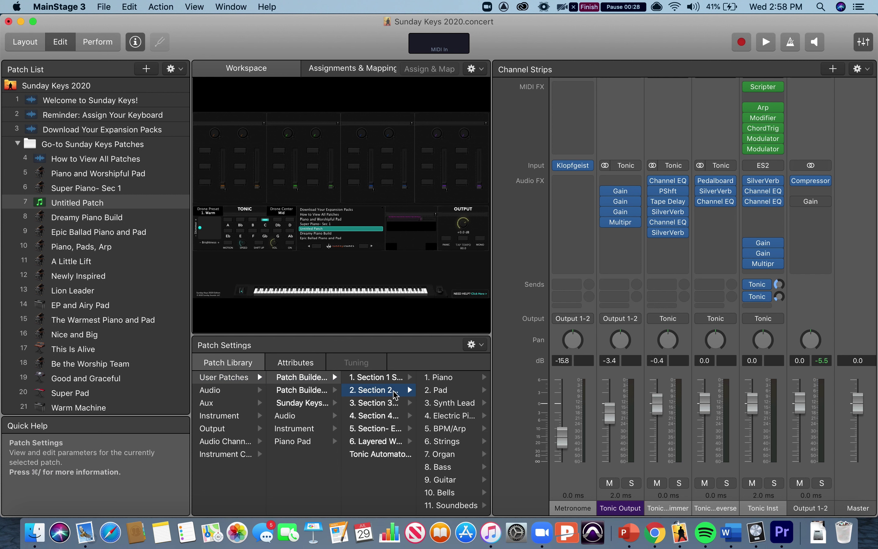
click(460, 394)
- Look through the Section 2 pad categories and load Big Bright Pad from the Bright Pads into the new patch
scroll(460, 394, up, 3)
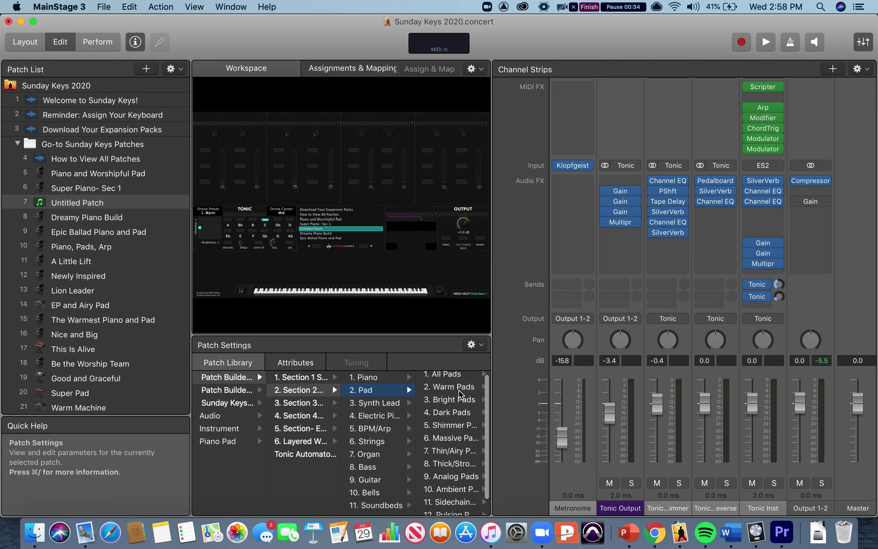
scroll(460, 394, down, 3)
scroll(460, 394, up, 3)
scroll(461, 394, down, 3)
scroll(461, 394, up, 3)
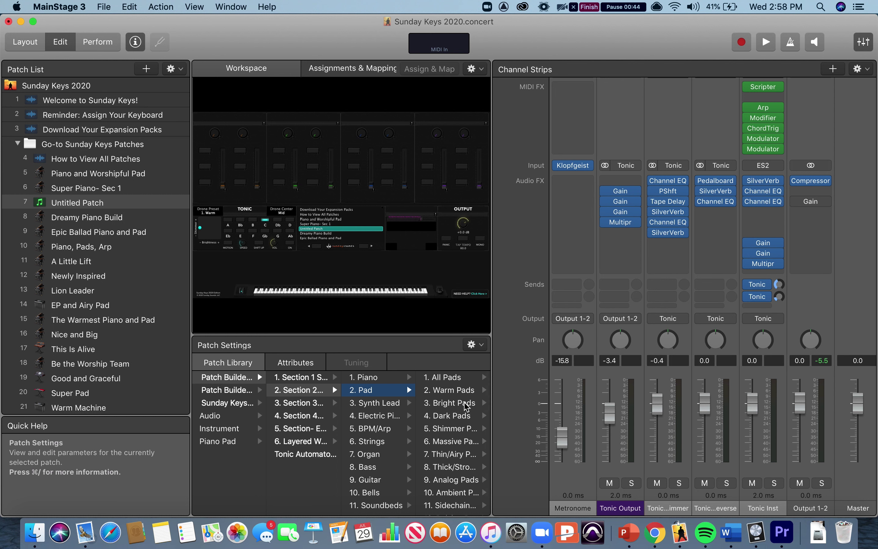
click(466, 405)
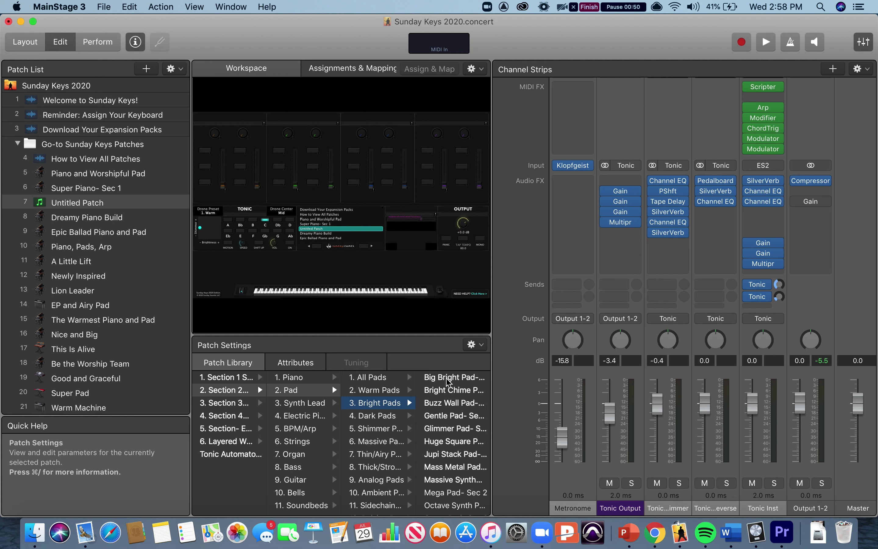
click(448, 380)
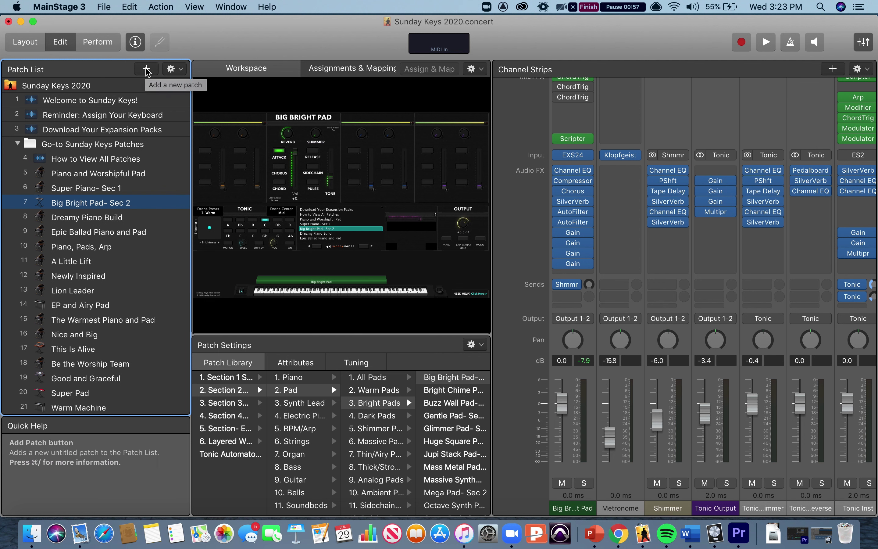
- Add a third patch after Big Bright Pad and load Altar Call Pad from the Section 3 Warm Pads
click(147, 69)
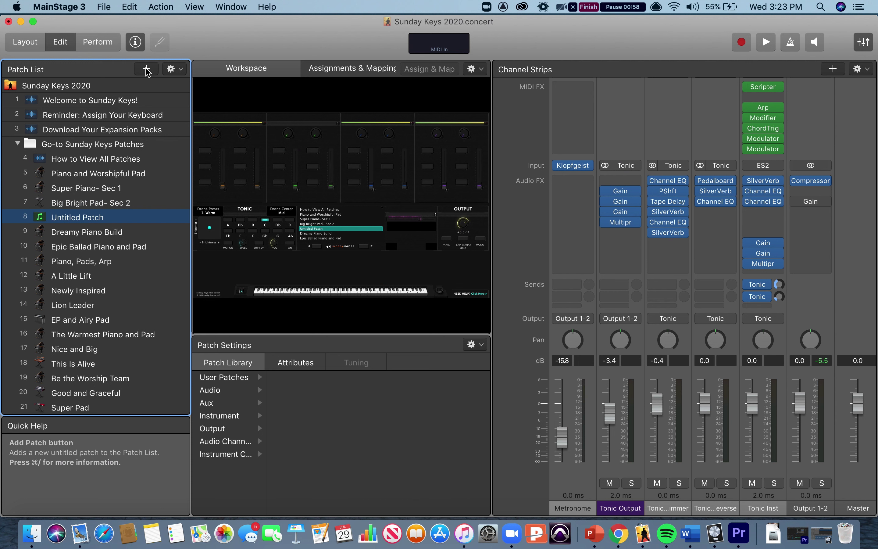
click(257, 380)
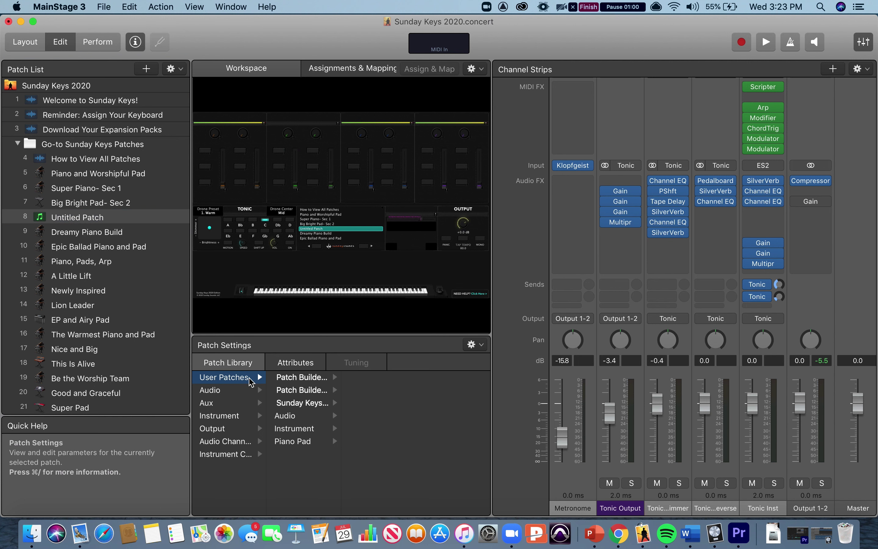
click(299, 379)
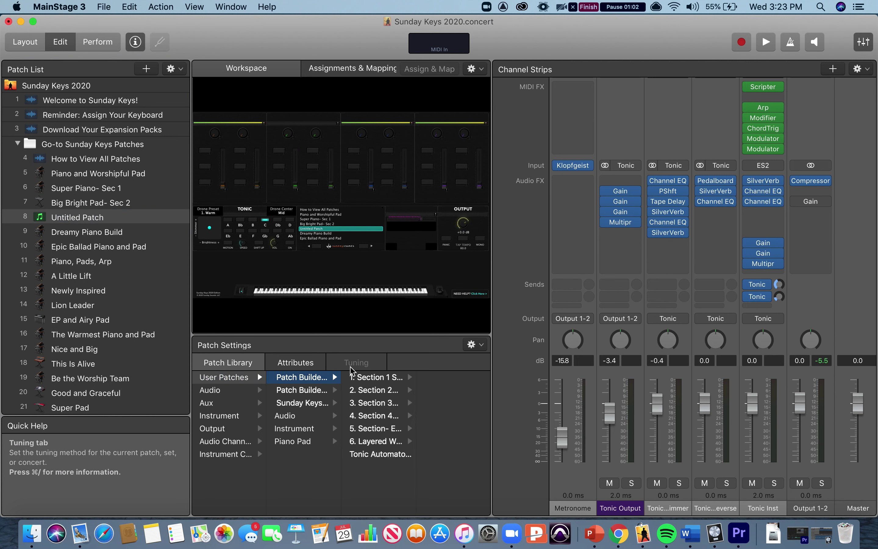
click(385, 405)
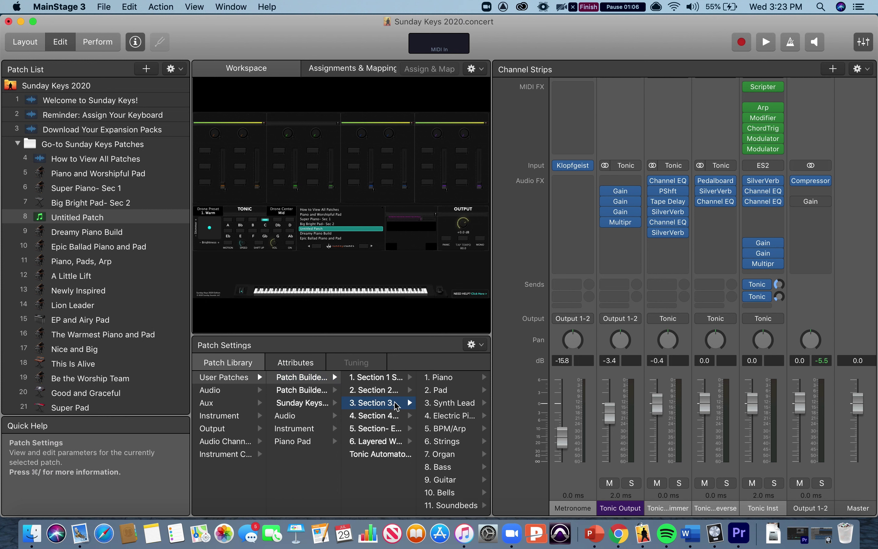
click(437, 391)
scroll(444, 395, up, 2)
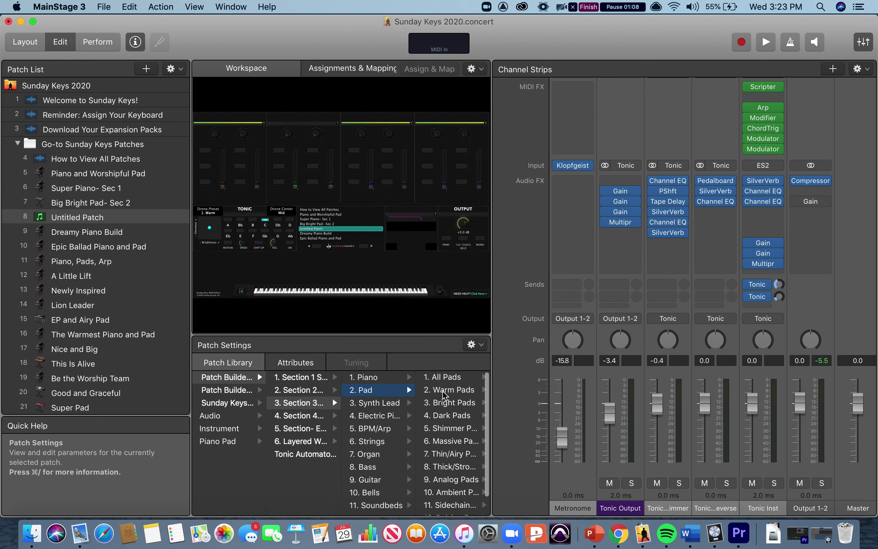
click(447, 390)
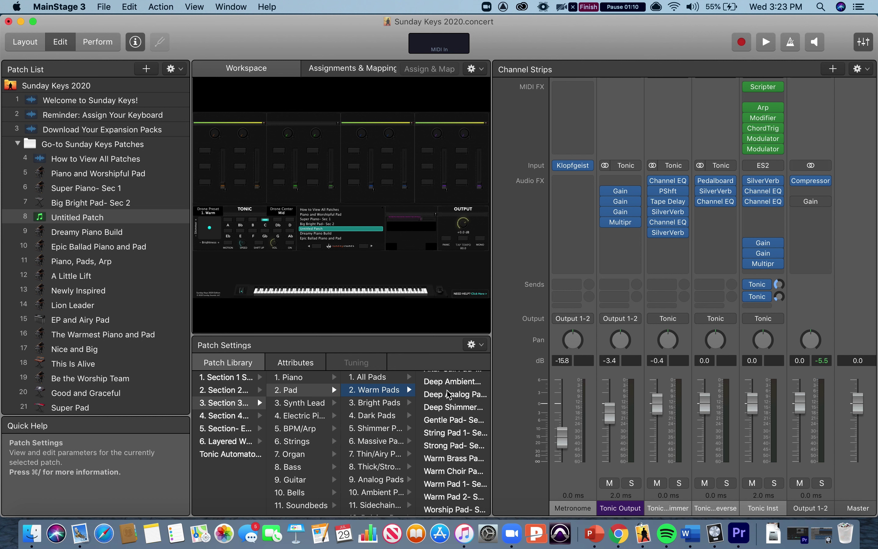
scroll(449, 394, up, 1)
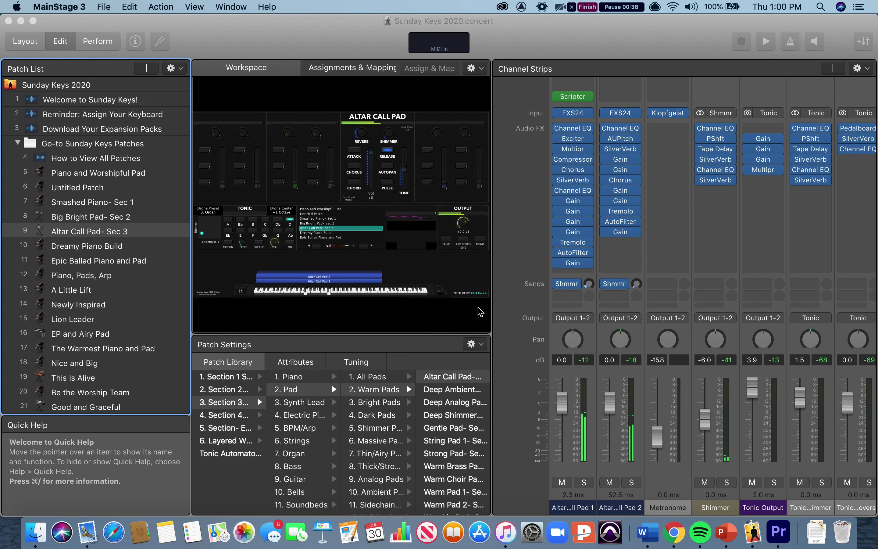
- Try Deep Ambient Pad and Deep Analog Pad from the Section 3 Warm Pads in the third patch
click(442, 389)
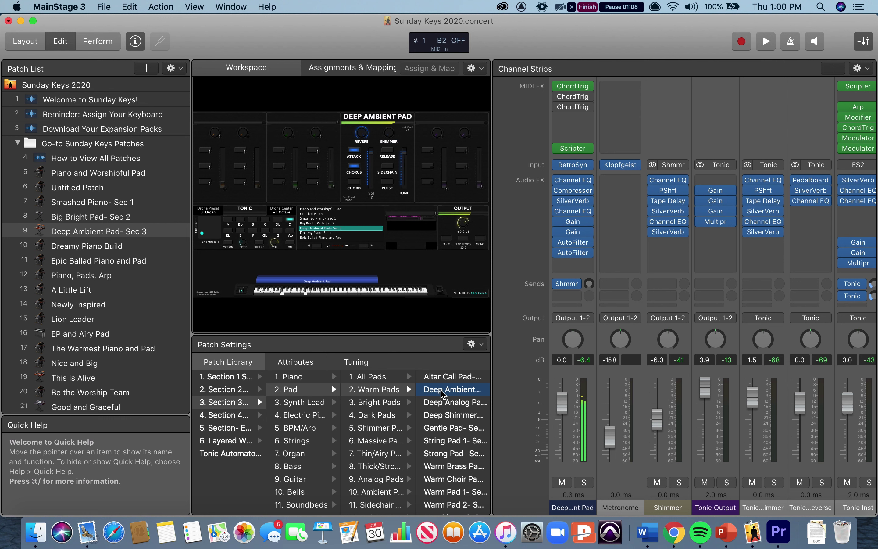
click(453, 402)
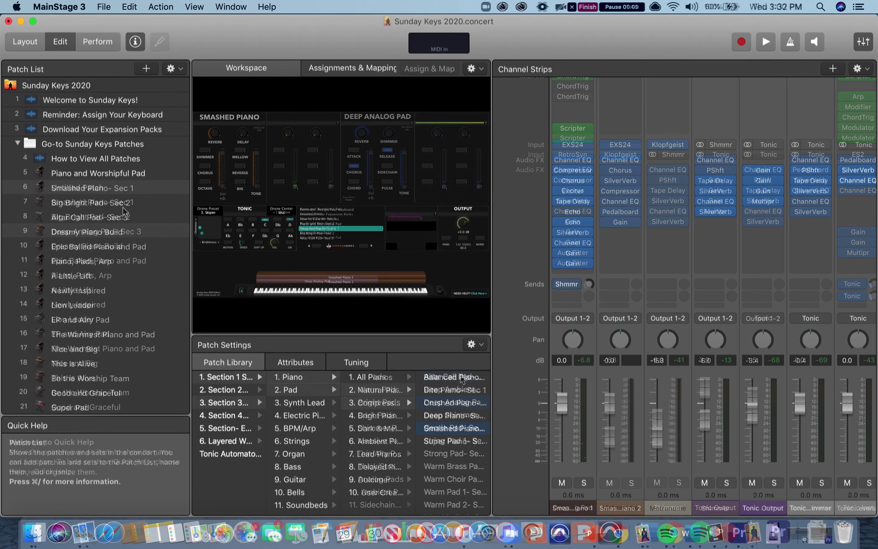
- Combine Smashed Piano- Sec 1, Big Bright Pad- Sec 2 and Altar Call Pad- Sec 3 into a new patch from the selected patches
click(120, 219)
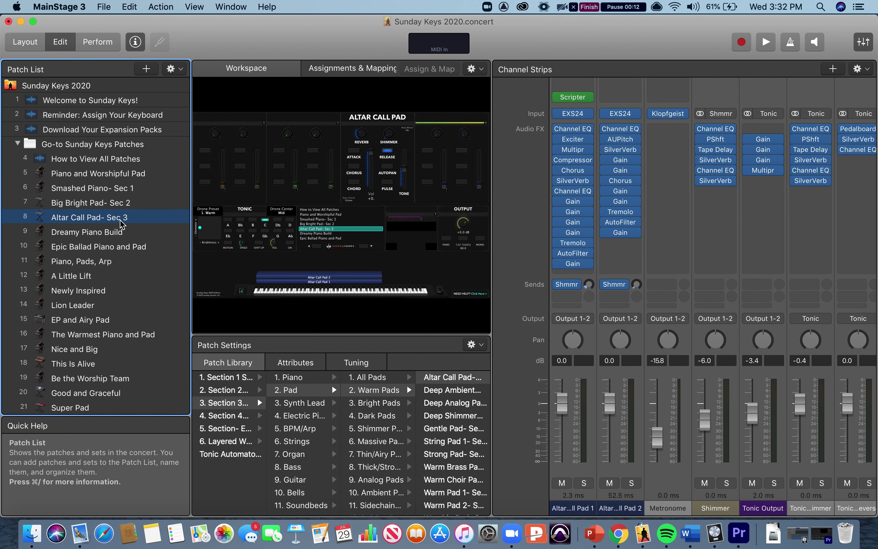
click(84, 192)
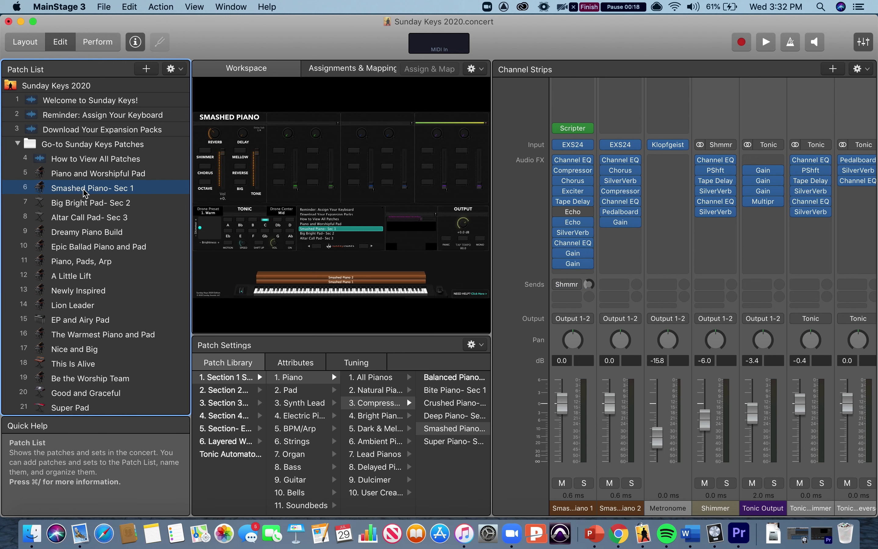
shift+click(89, 217)
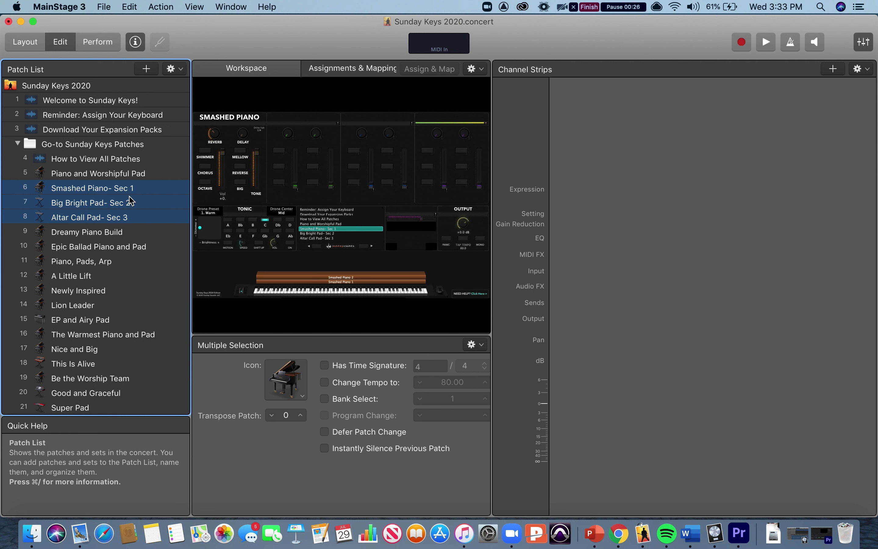
click(180, 70)
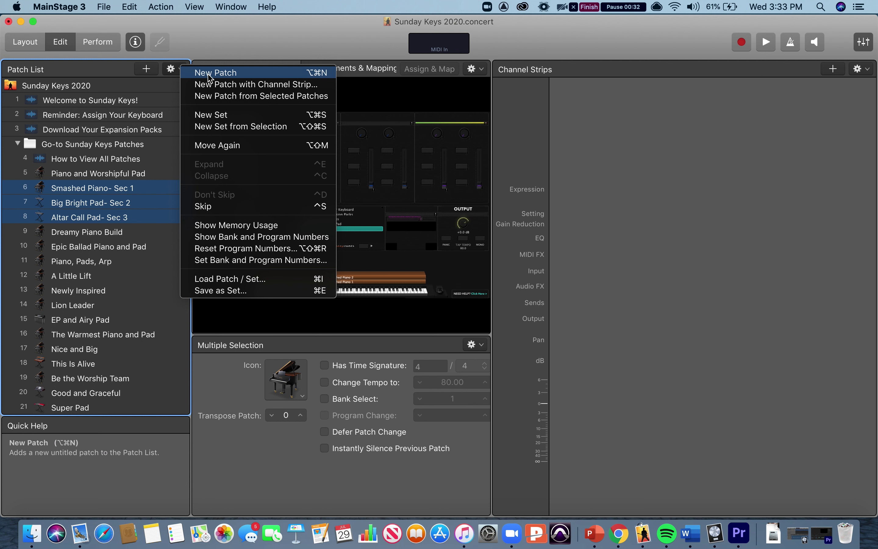
click(223, 97)
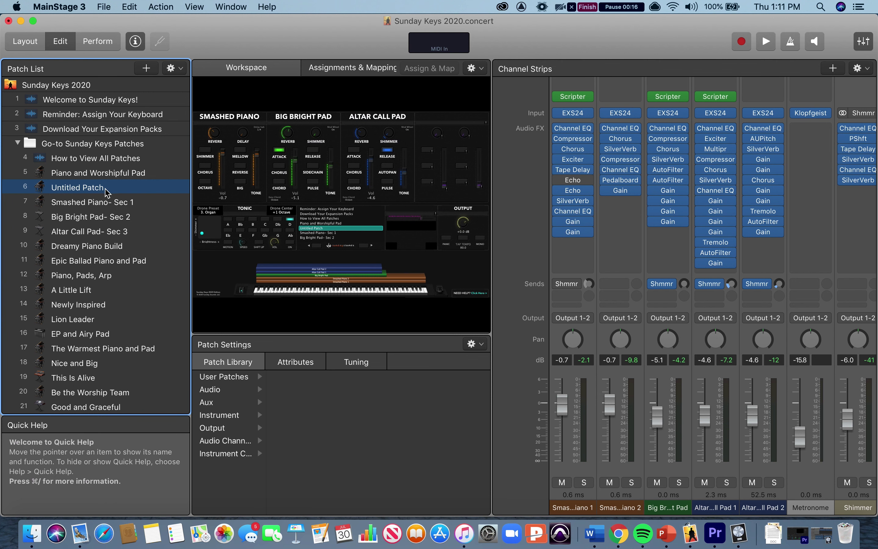
- Rename the new combined patch from Untitled Patch to Song 1
double_click(82, 191)
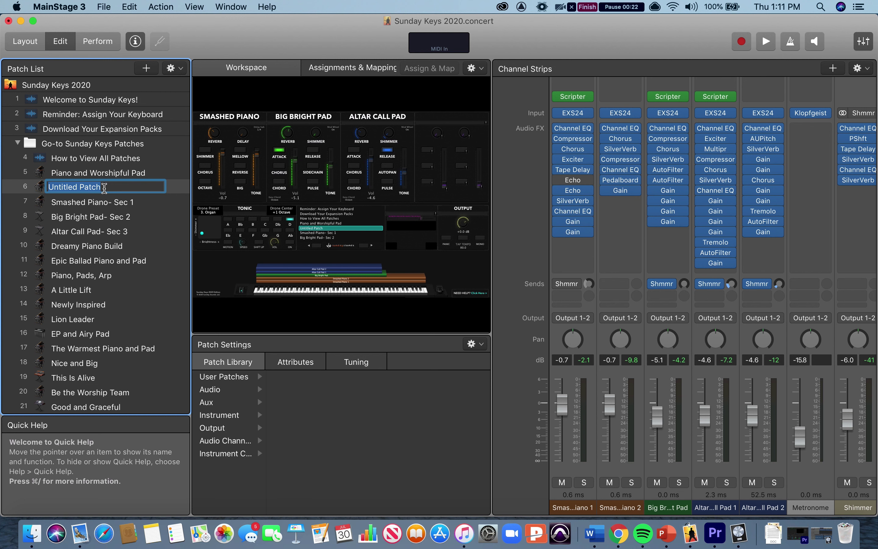
text(Song 1)
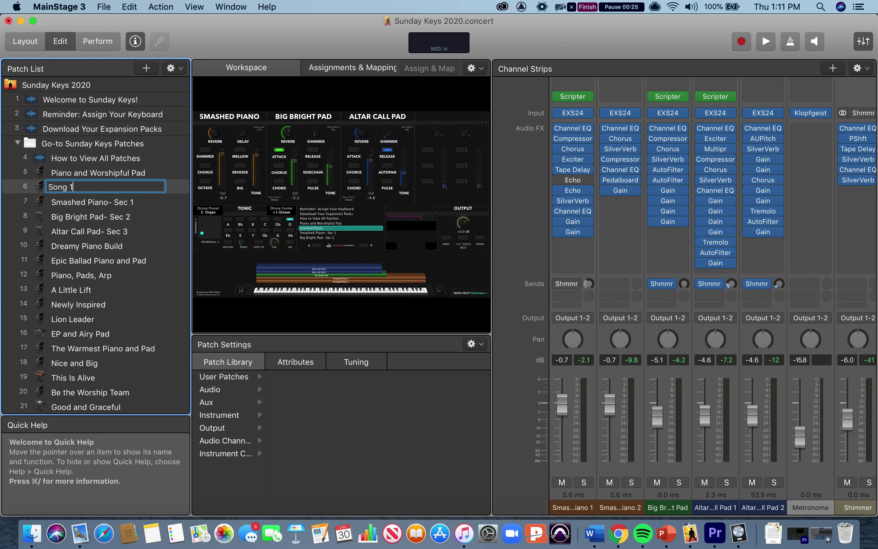
key(Return)
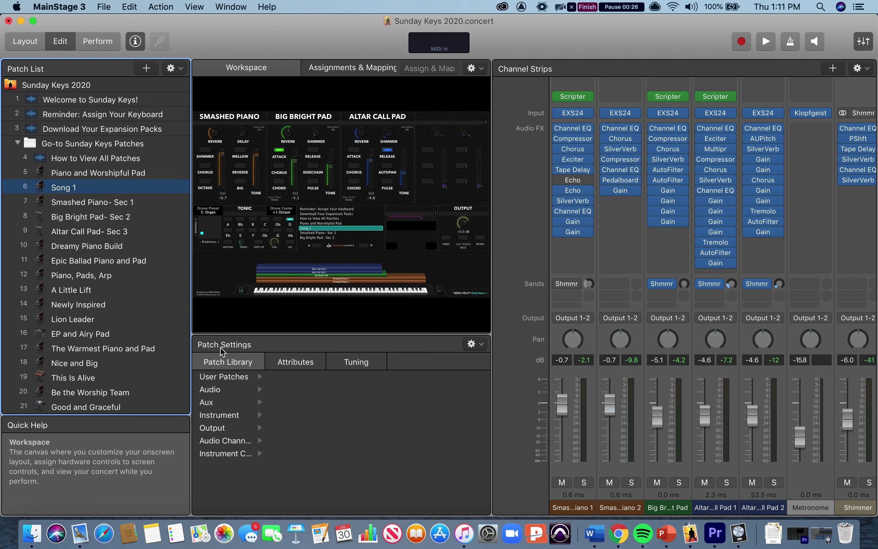
- Enable the tempo change attribute for the Song 1 patch and set its tempo to 130
click(290, 363)
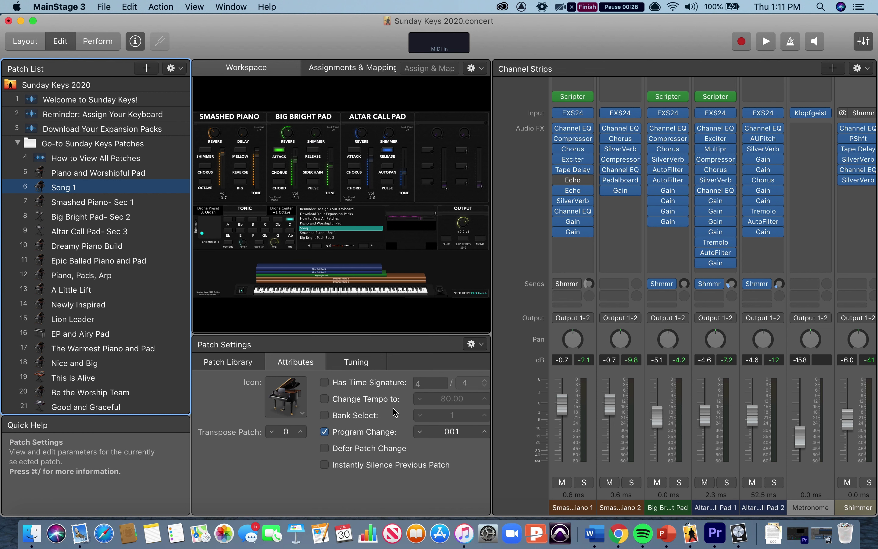
click(324, 399)
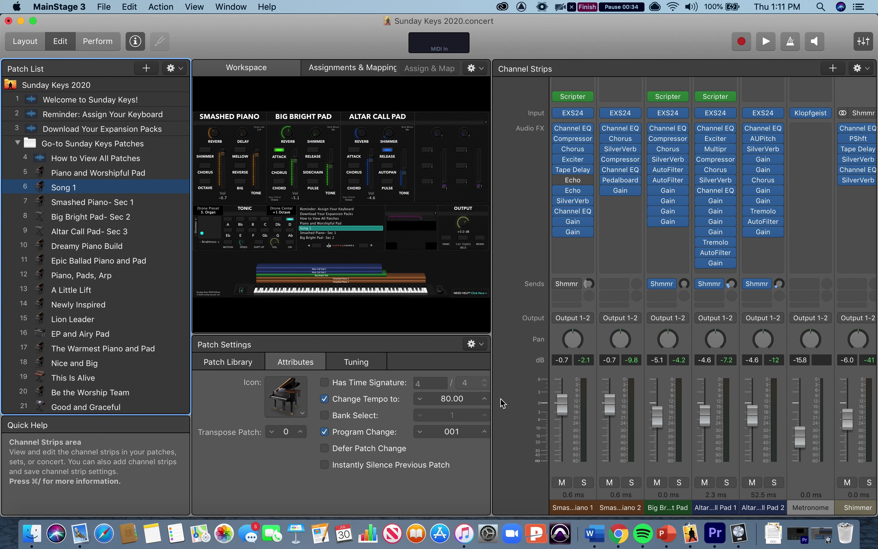
click(468, 404)
text(130)
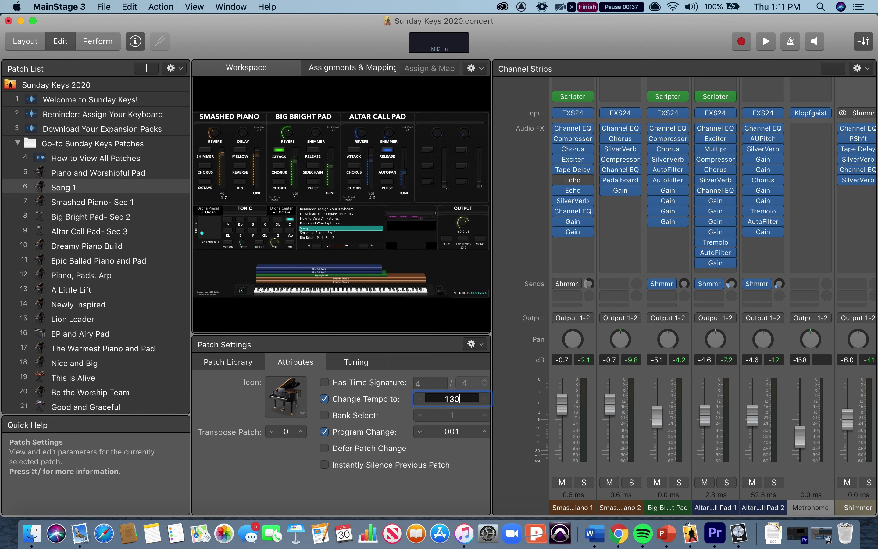
key(Return)
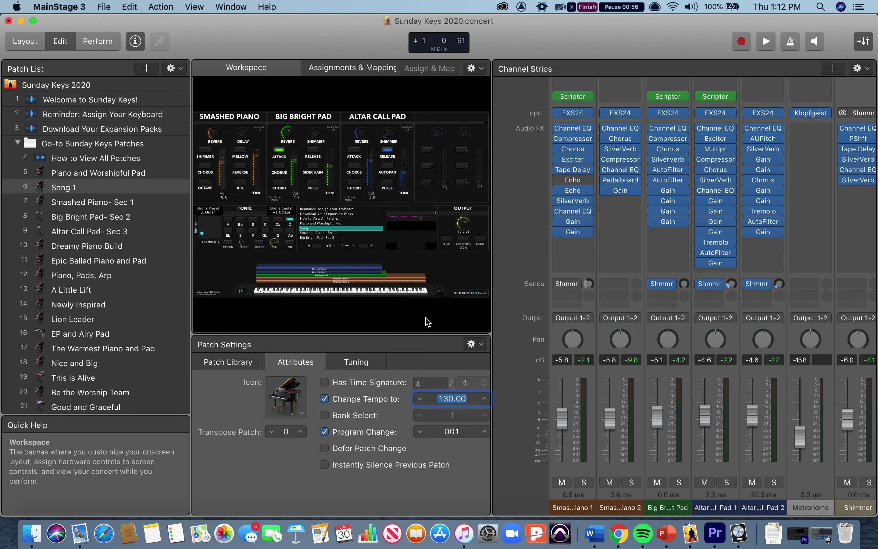
- Load the 1\8 Note Dotted Dub preset in the Tape Delay on the Smashed Piano 1 channel and close the plug-in
click(579, 172)
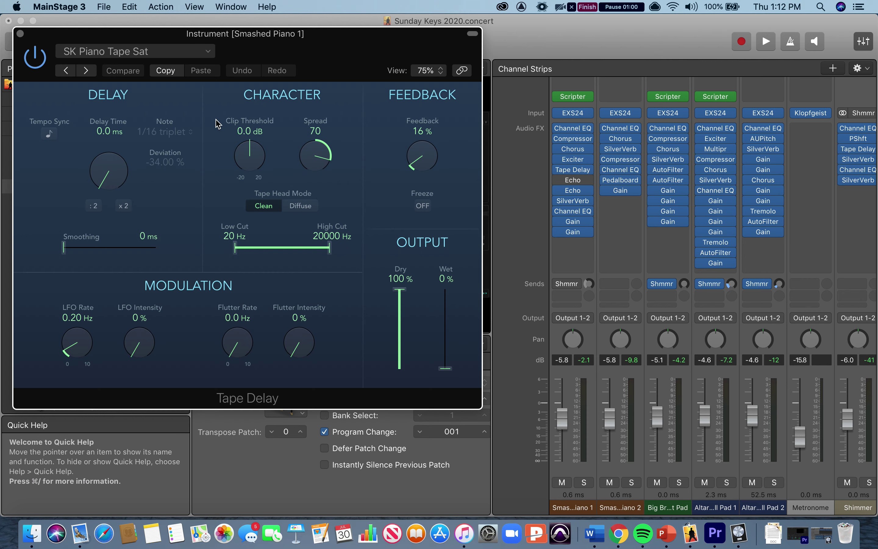
click(170, 53)
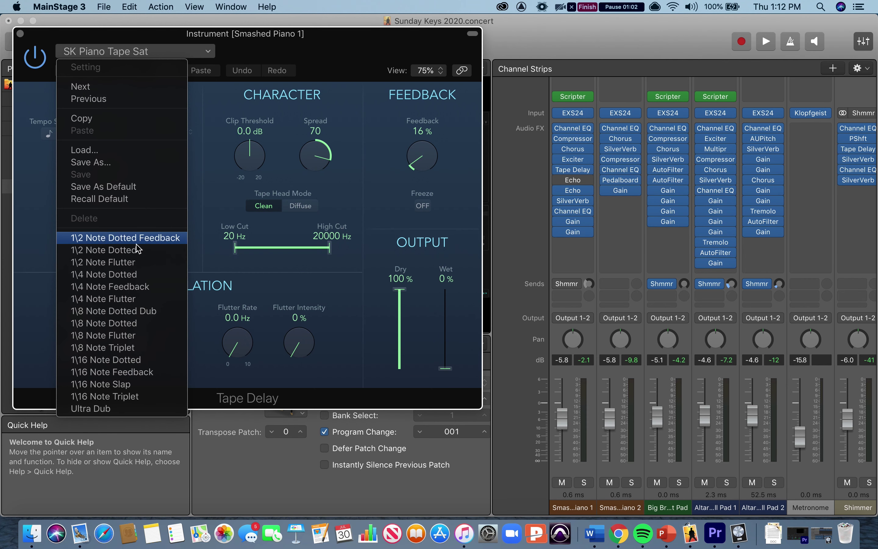
click(136, 311)
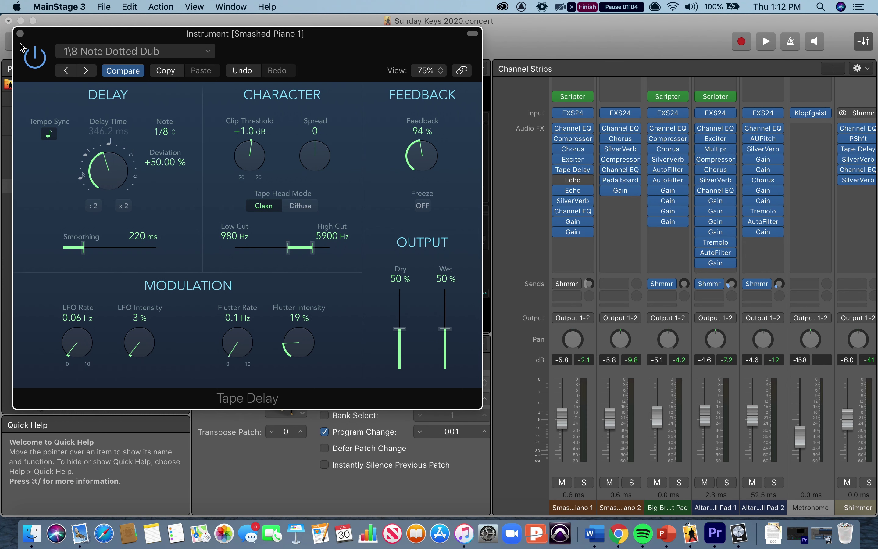
click(20, 34)
- Adjust the Smashed Piano's Reverb and turn on its Mellow and Octave effects, saving the concert in between
drag(216, 133, 225, 133)
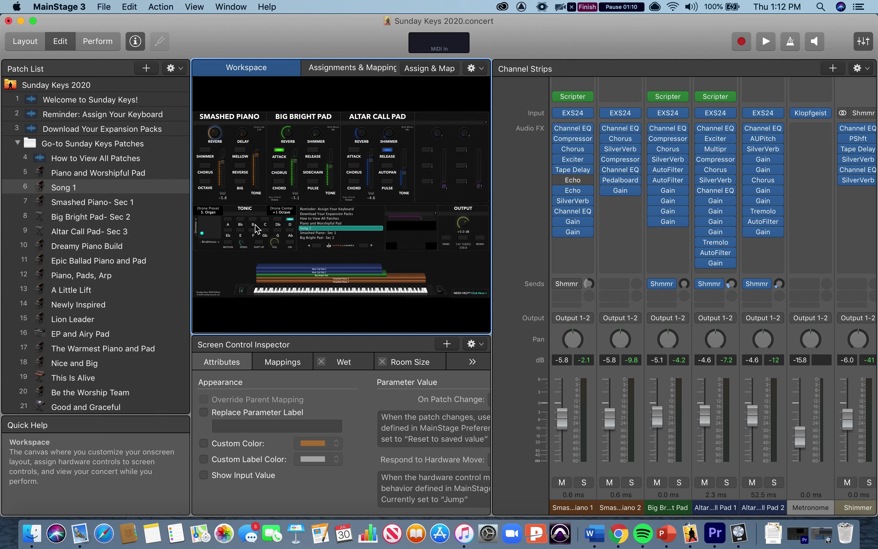
click(243, 157)
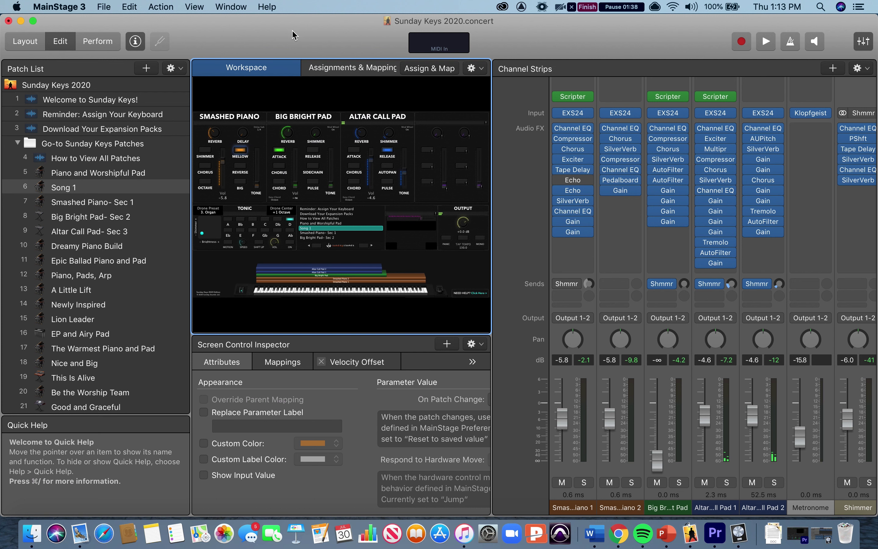
key(super+s)
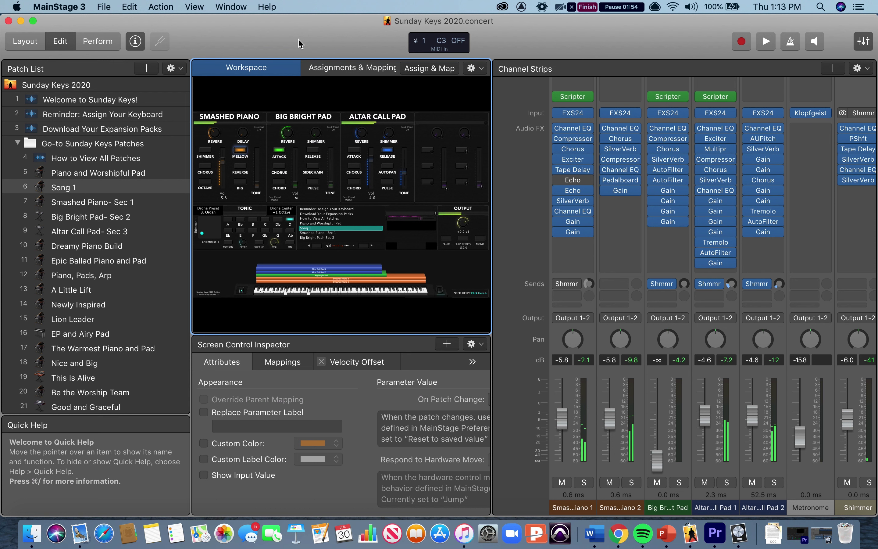
click(205, 182)
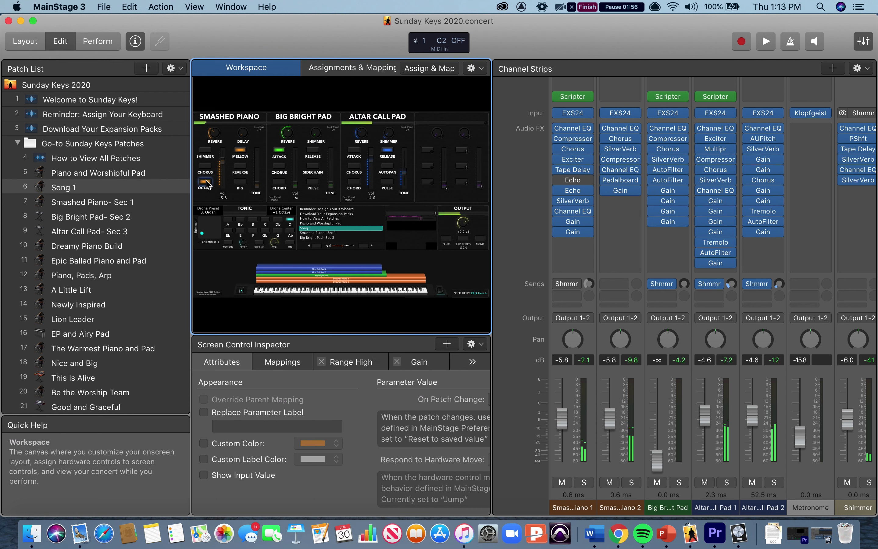